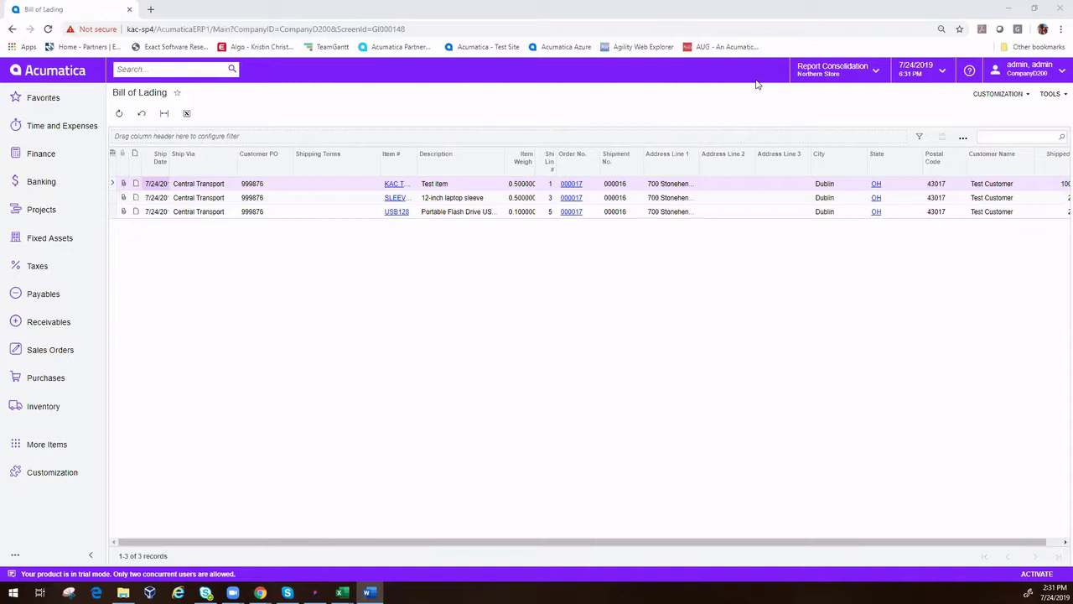
- Open the customization options on Acumatica's Bill of Lading inquiry results
left_click(1001, 95)
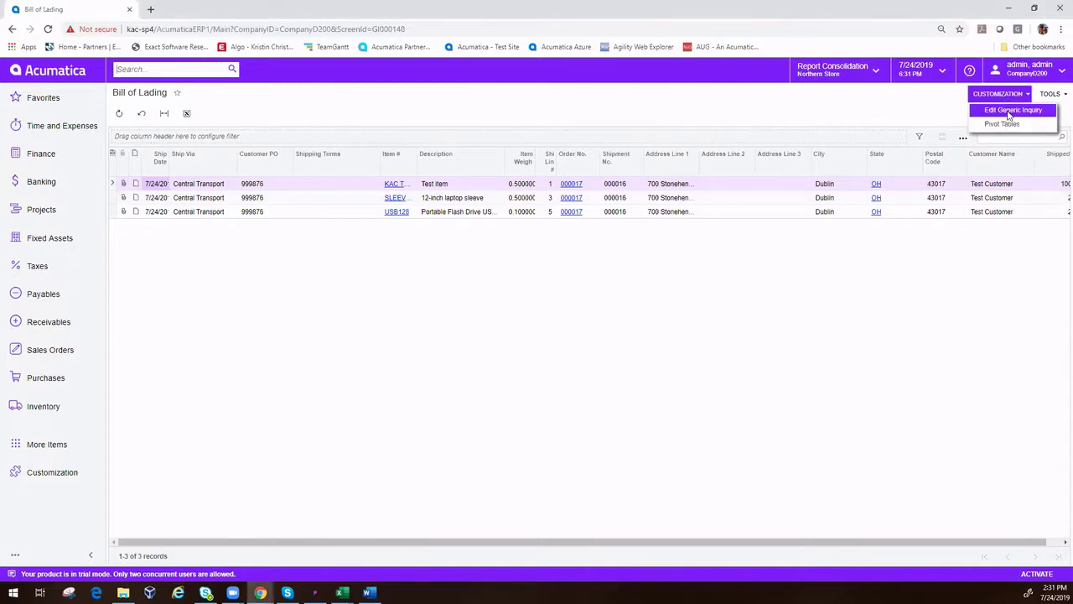
left_click(1009, 113)
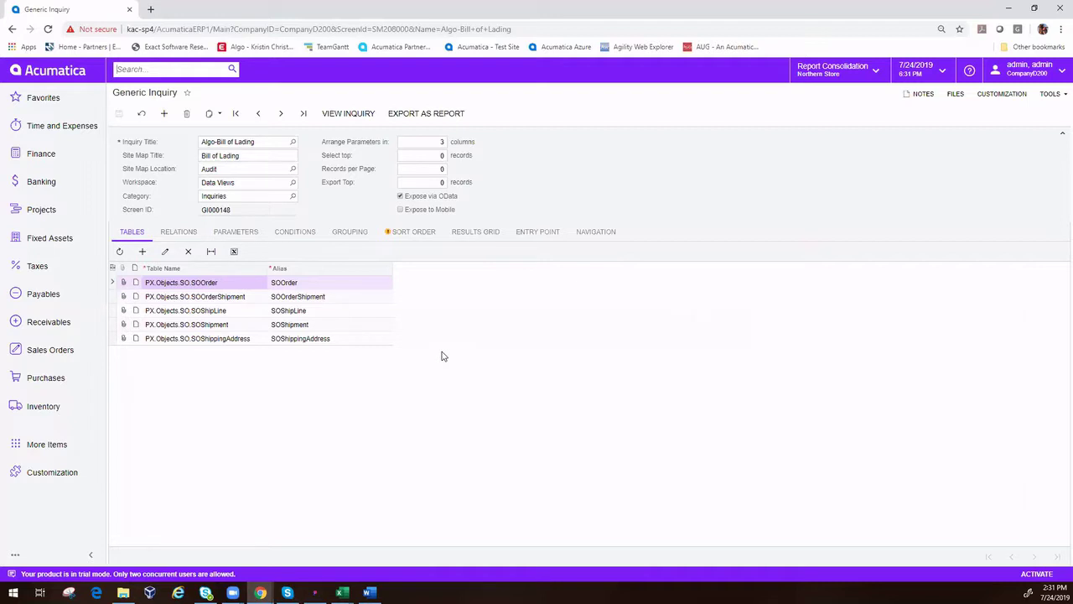
left_click(290, 233)
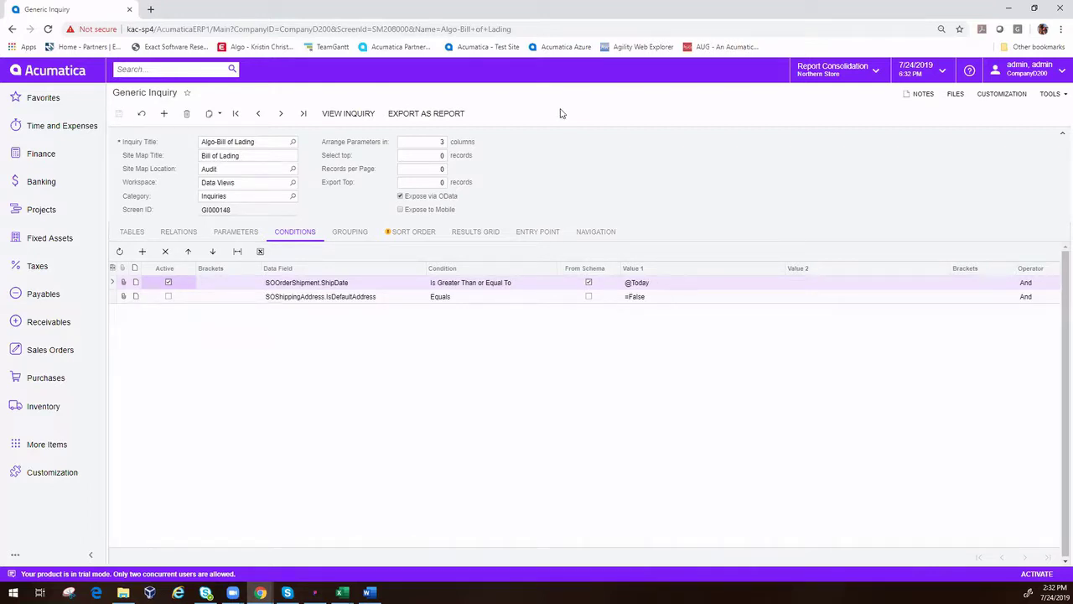
left_click(360, 113)
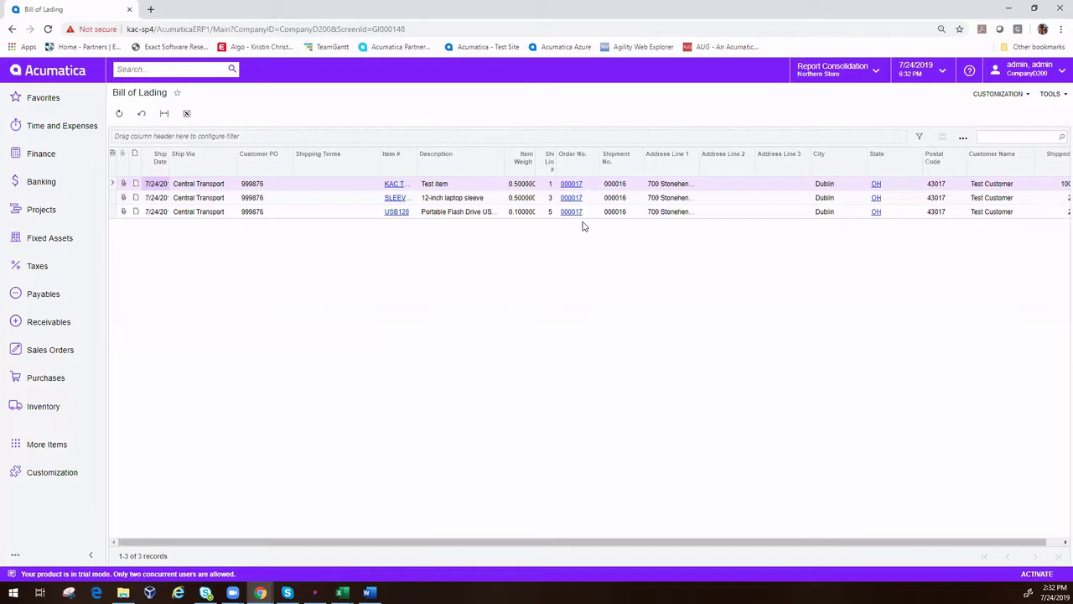
- Glance at the blank Book1 Excel workbook, then return to the Acumatica inquiry
left_click(341, 592)
left_click(387, 563)
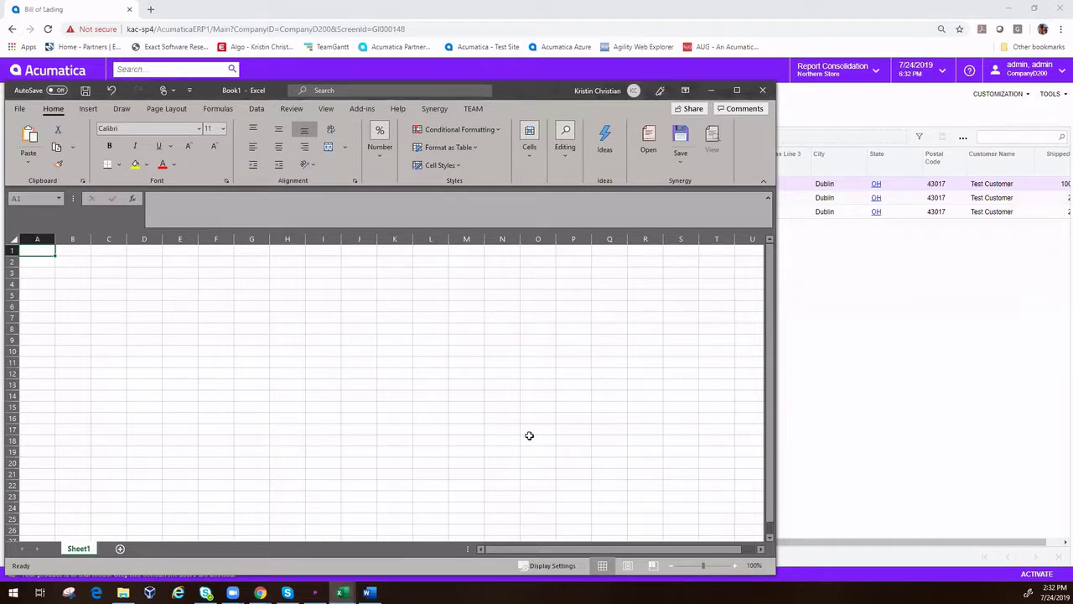
left_click(711, 90)
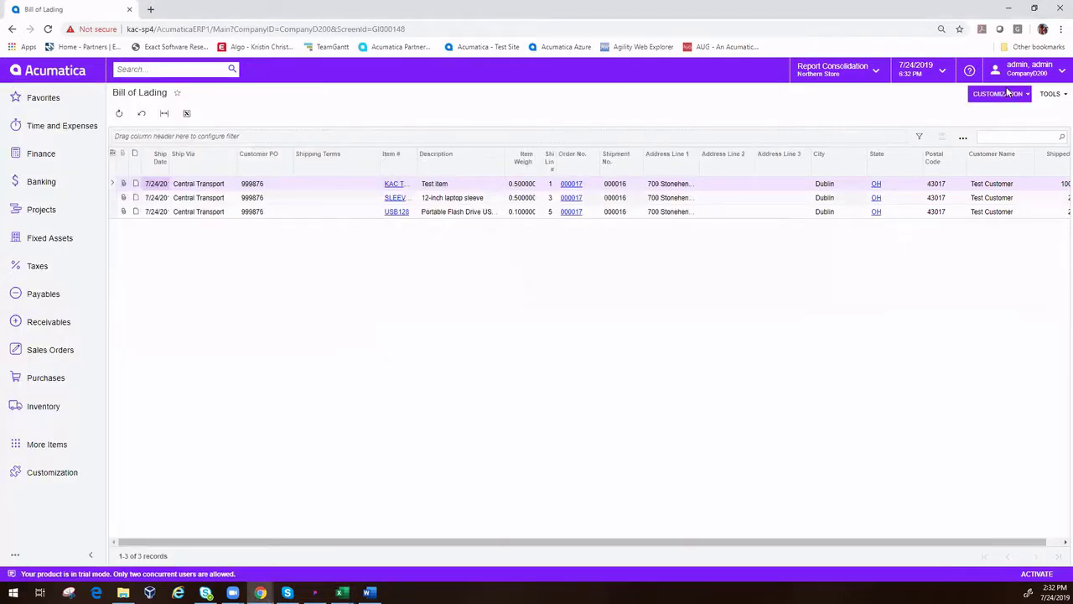
- Open the inquiry definition via Edit Generic Inquiry to confirm Expose via OData, then switch to Book1
left_click(999, 93)
left_click(1008, 113)
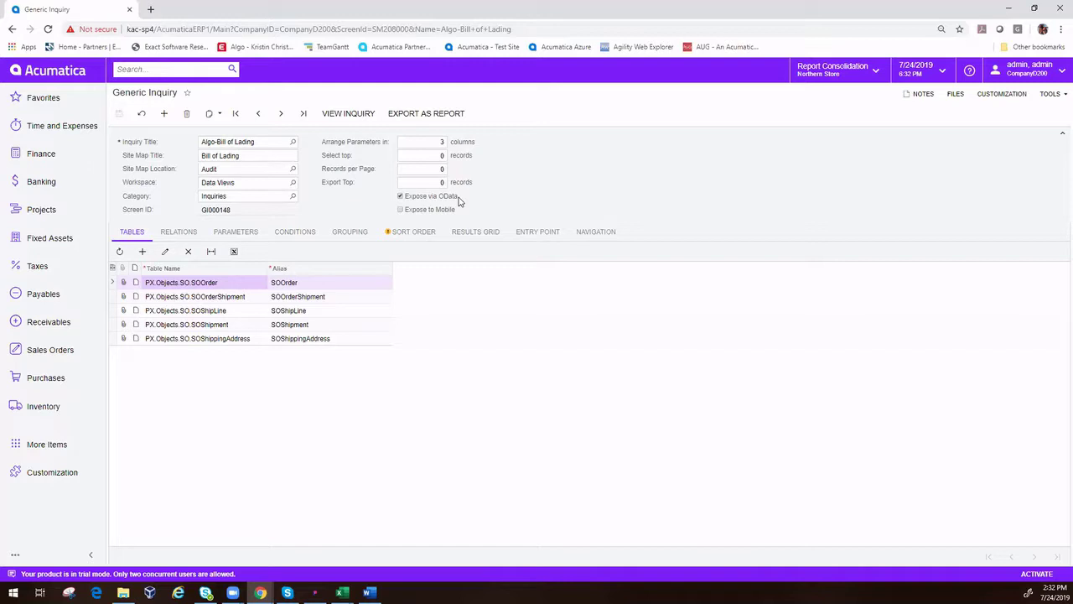
left_click(341, 592)
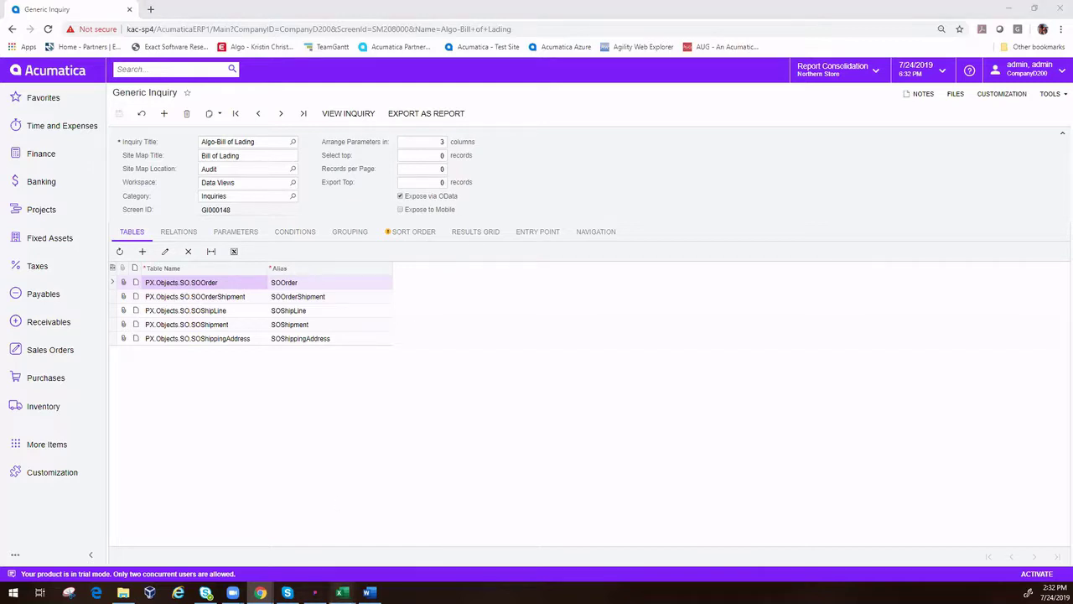
left_click(373, 544)
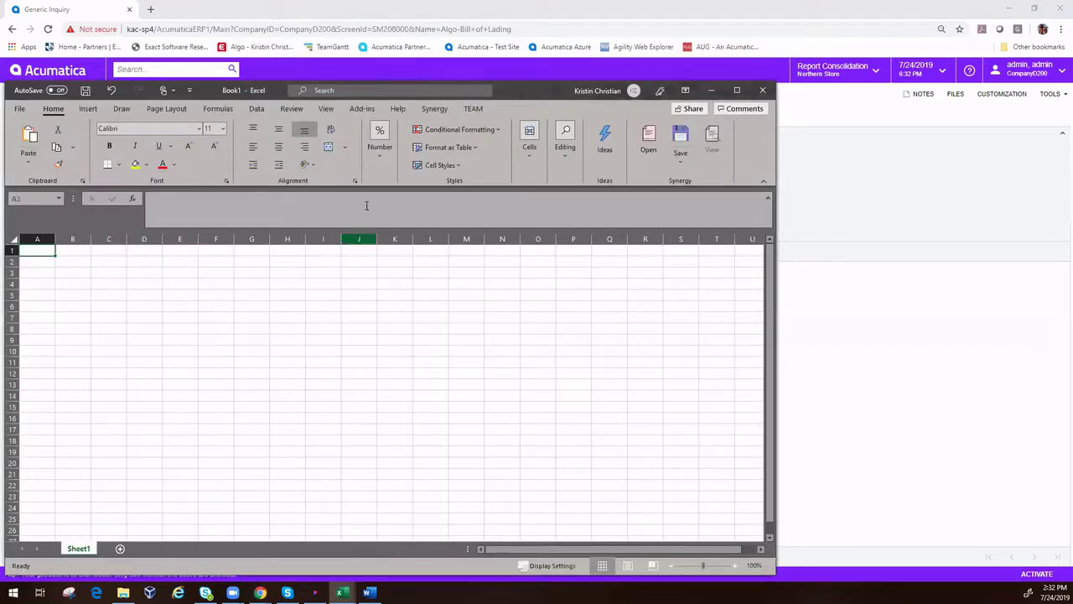
- Start an OData feed import via Data > Get Data > From Other Sources > From OData Feed
left_click(257, 109)
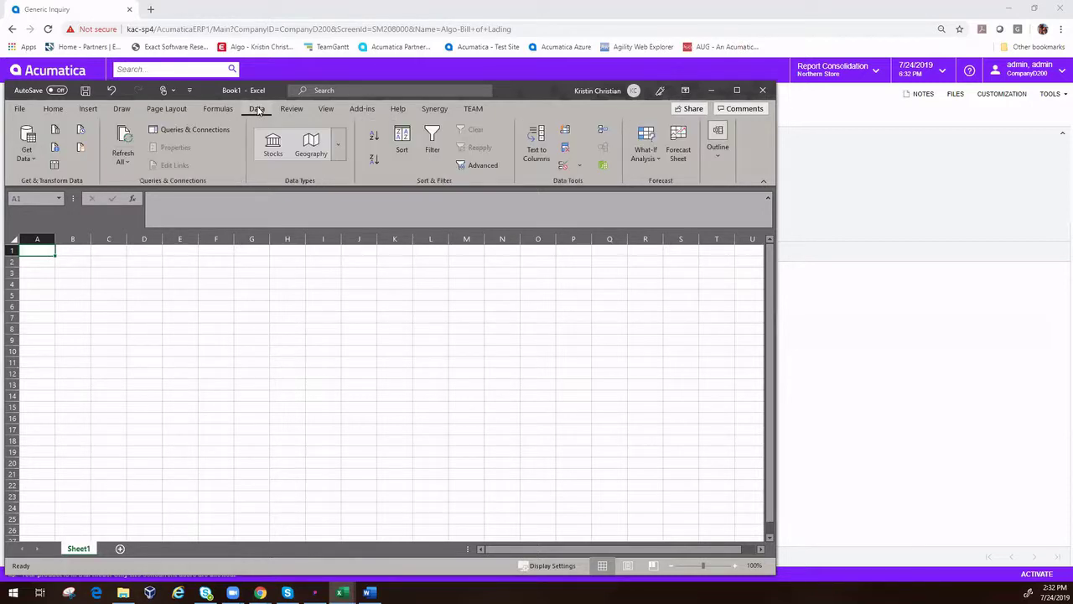
left_click(28, 156)
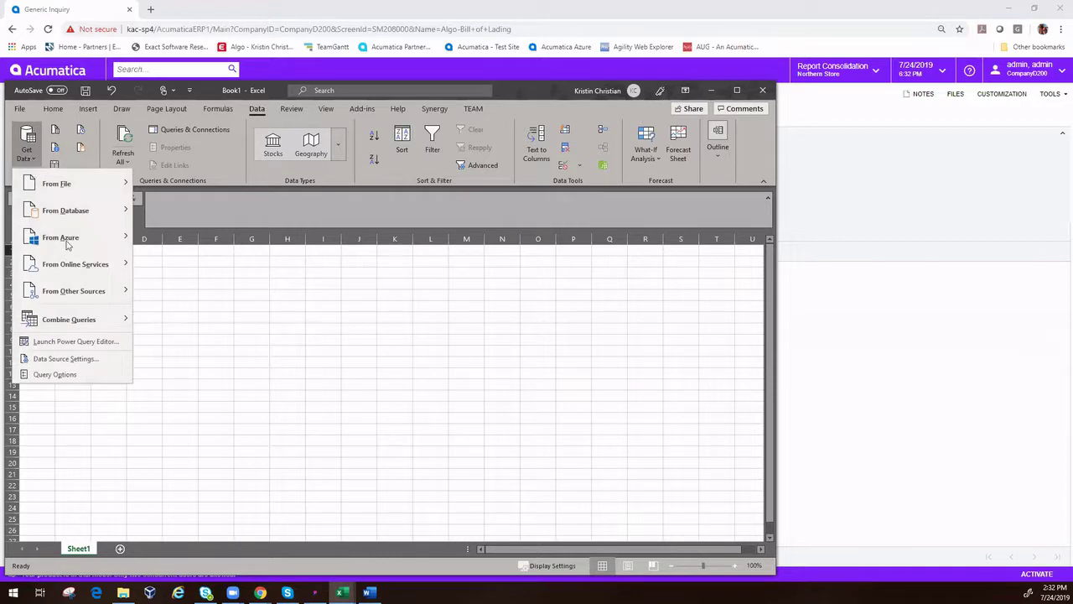
mouse_move(84, 291)
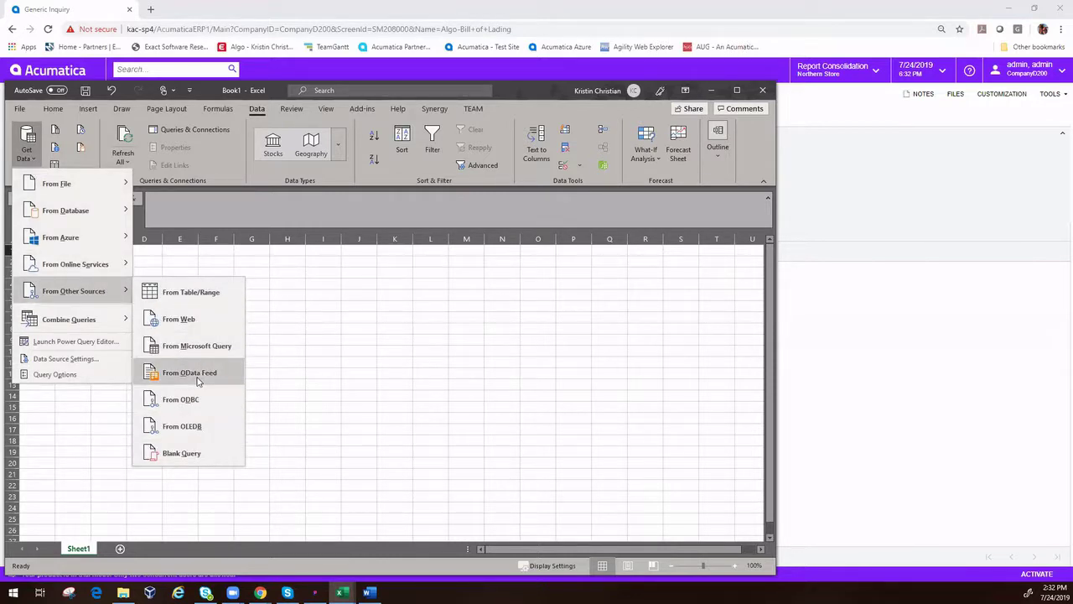
left_click(199, 376)
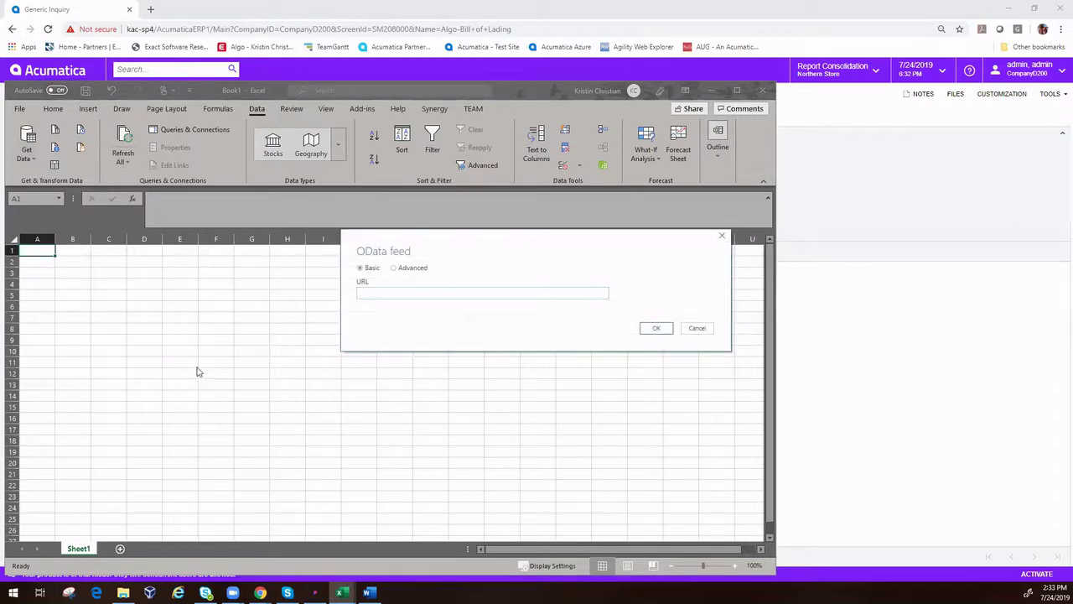
type("https")
type("://kac-")
type("sp7")
type("4/")
type("acumatic")
type("a")
type("erp")
type("1")
type("/")
type("O")
type("Data/")
type("Co")
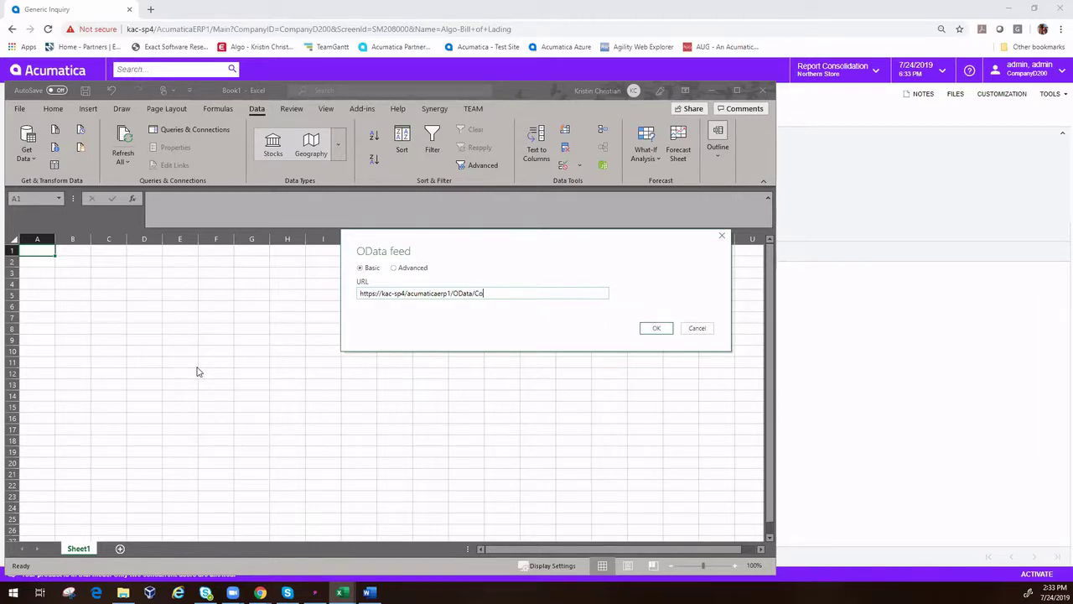
type("mpanyD200")
left_click(656, 329)
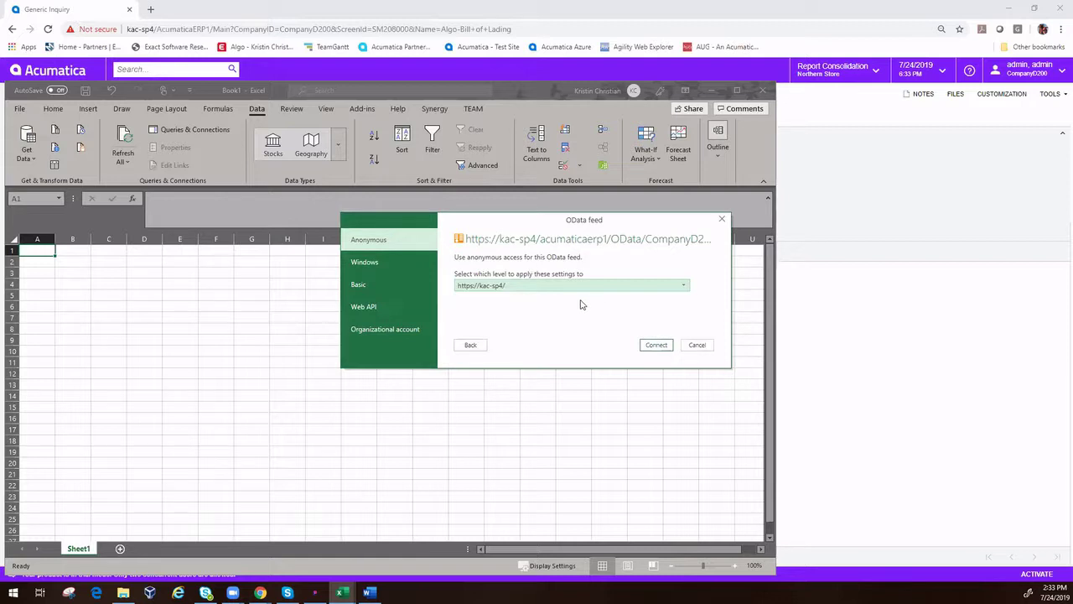
- Connect with Basic credentials applied at the acumaticaerp1 level, entering the account password
left_click(364, 289)
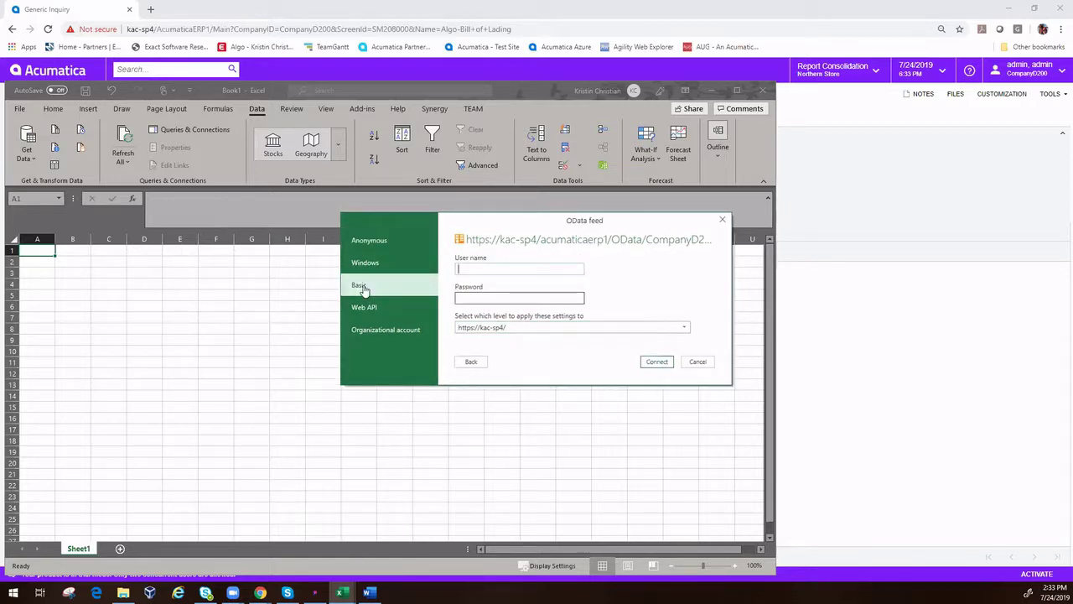
left_click(534, 329)
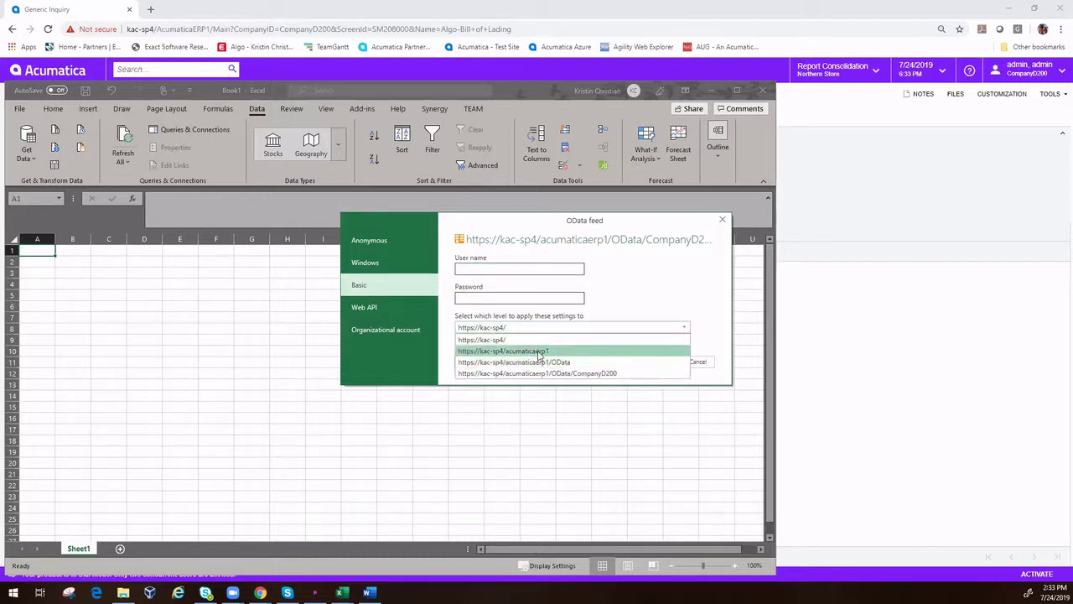
left_click(539, 352)
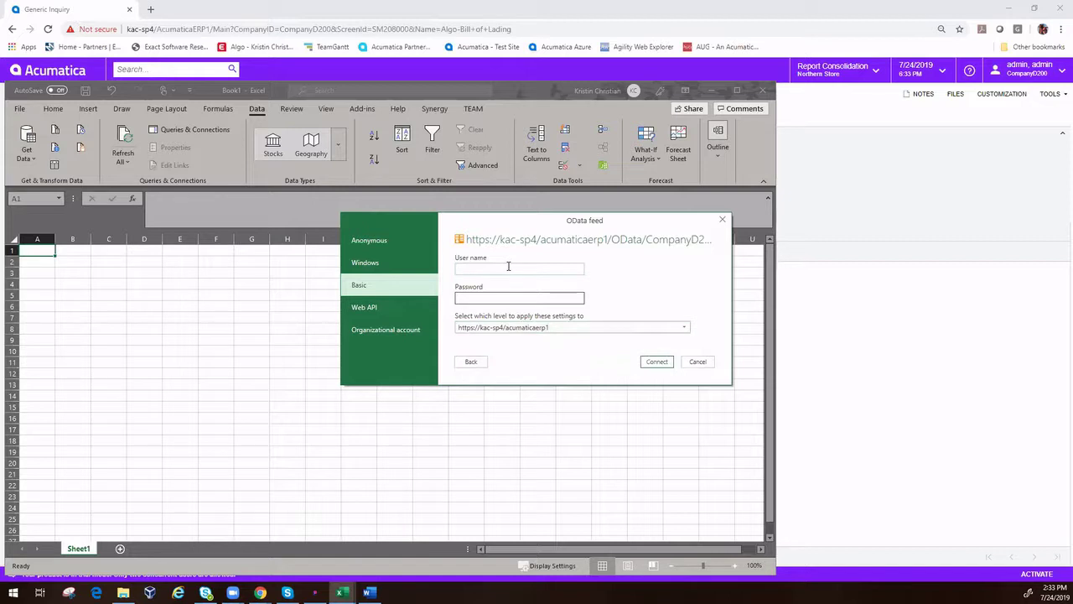
key("Tab")
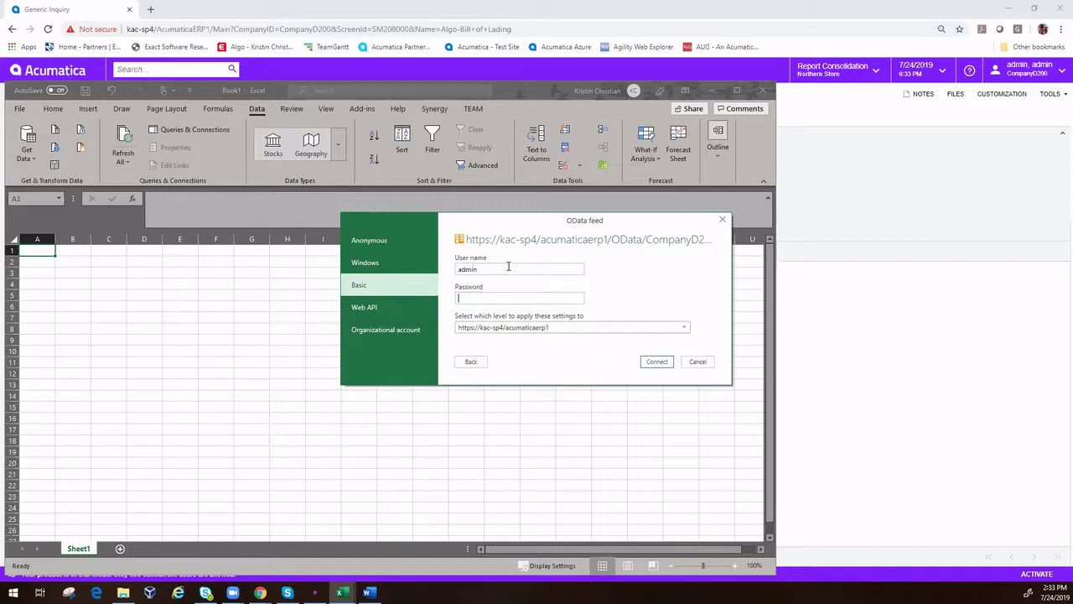
type("••••••")
left_click(658, 362)
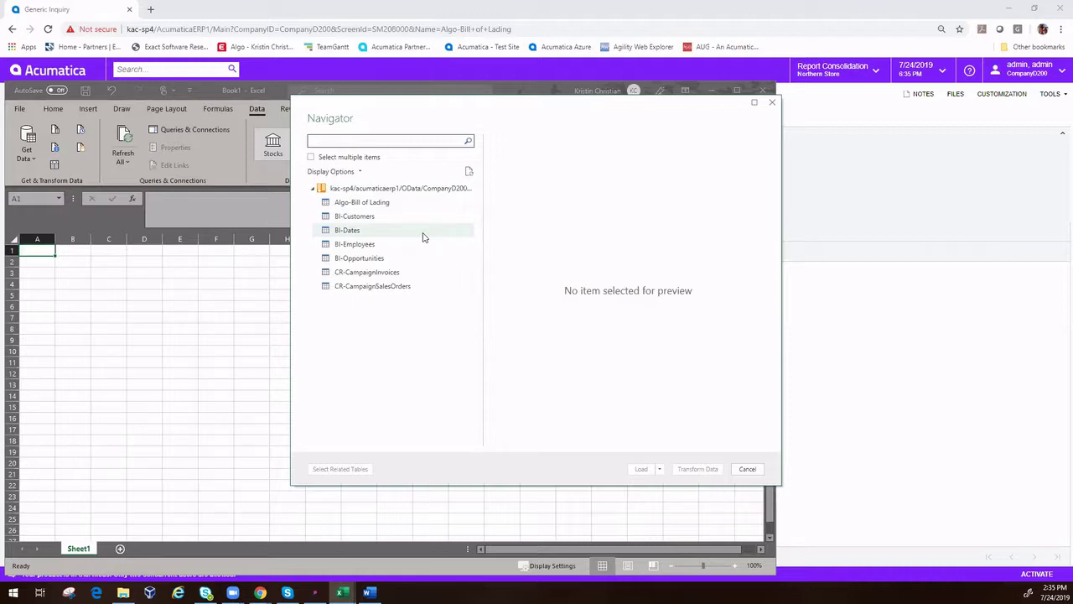
- Preview Algo-Bill of Lading in Navigator and load it into the workbook
left_click(378, 208)
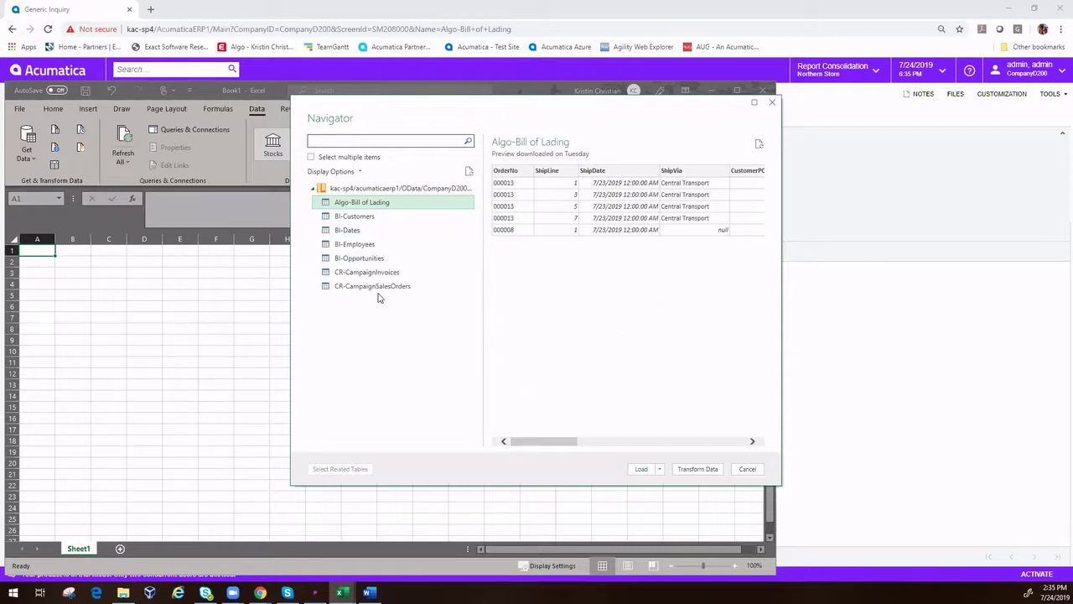
left_click(642, 469)
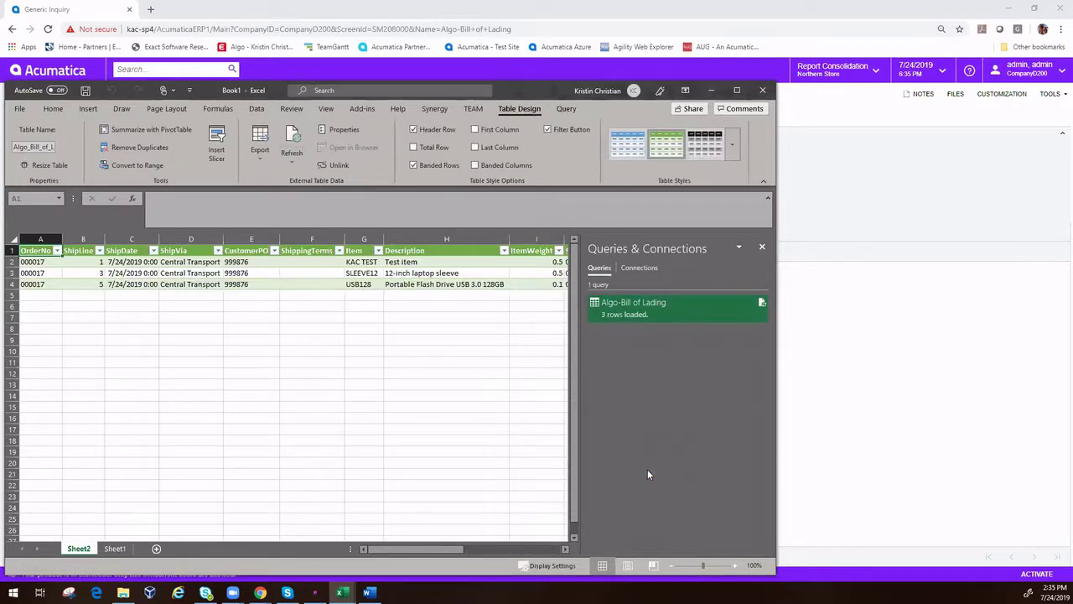
- Close the Queries & Connections pane and switch to the BOL TEMPLATE workbook
left_click(762, 247)
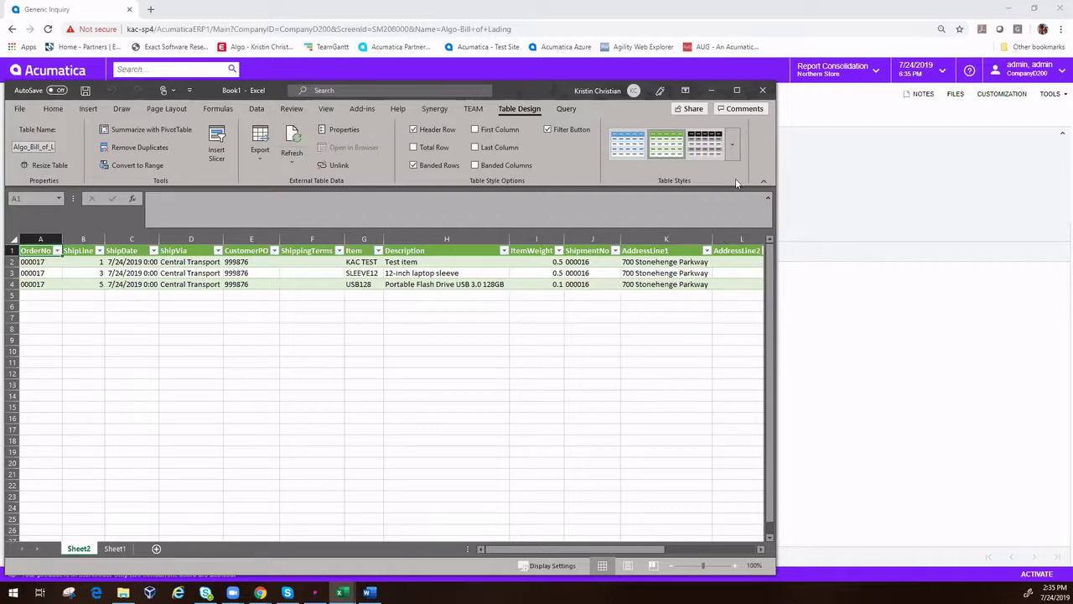
left_click(341, 593)
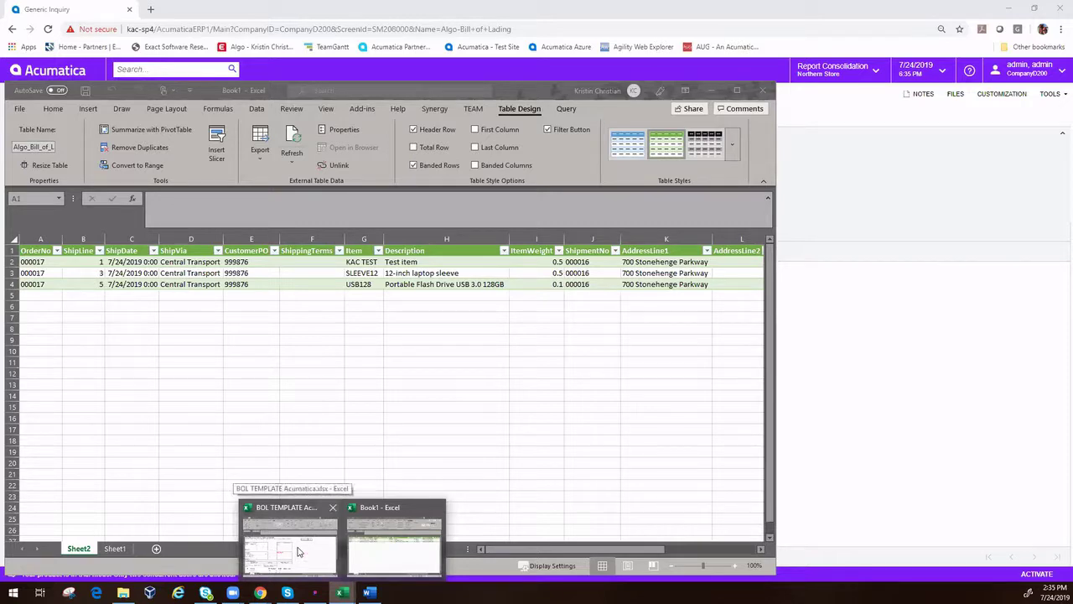
left_click(298, 551)
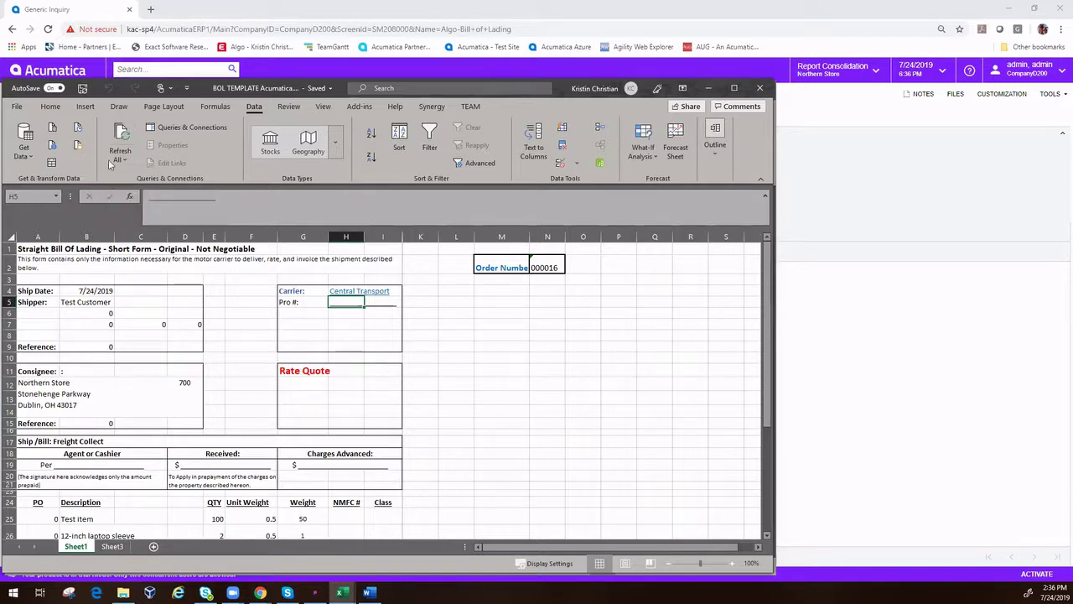
- Refresh all data, review Sheet3, then start editing N2's Order Number 000016 on Sheet1
left_click(120, 136)
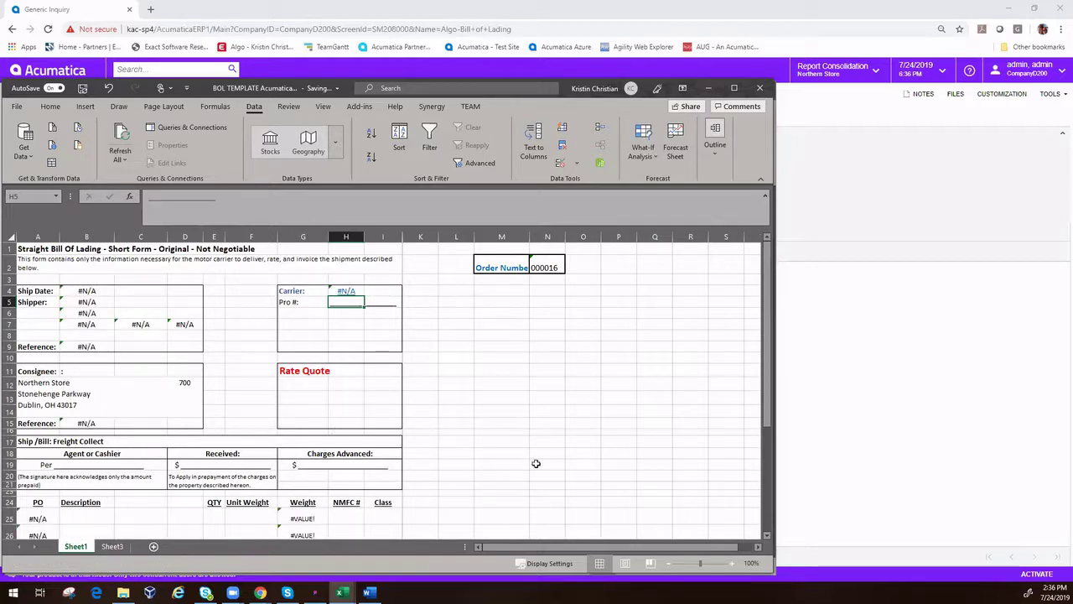
left_click(113, 545)
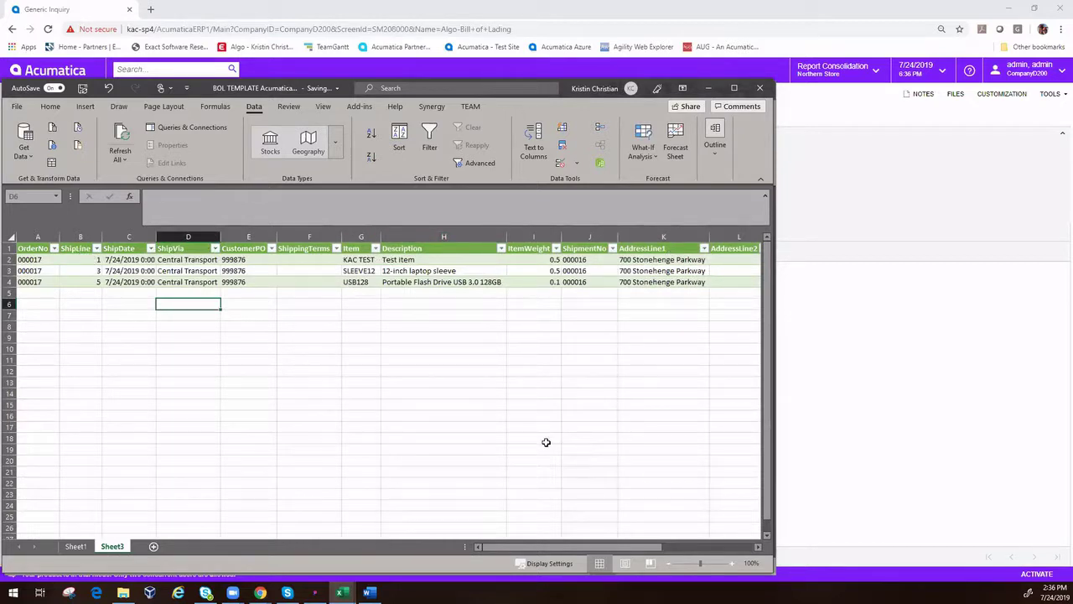
left_click(76, 545)
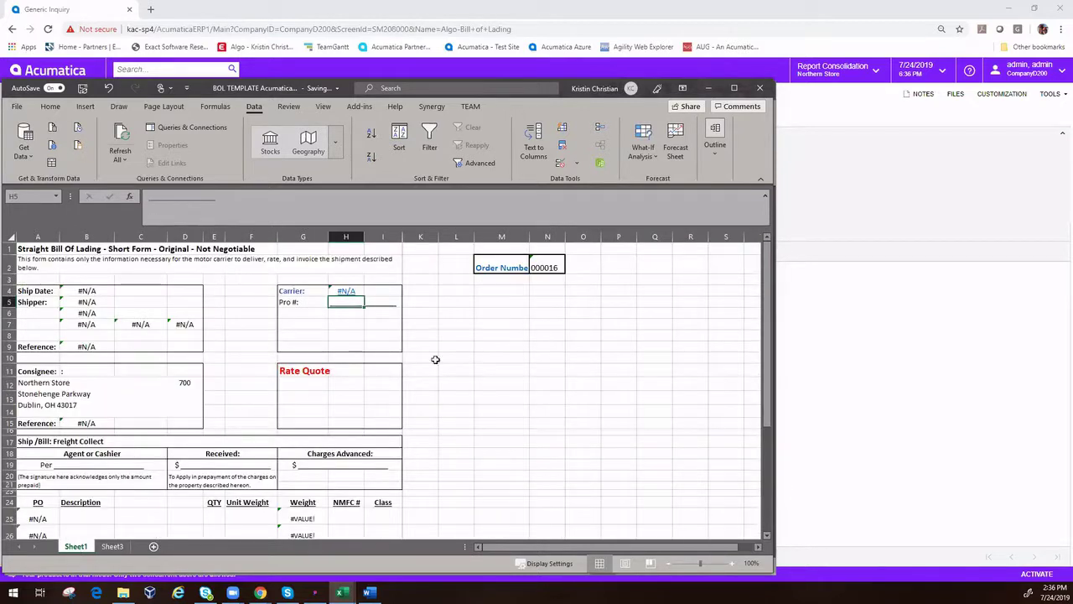
left_click(558, 268)
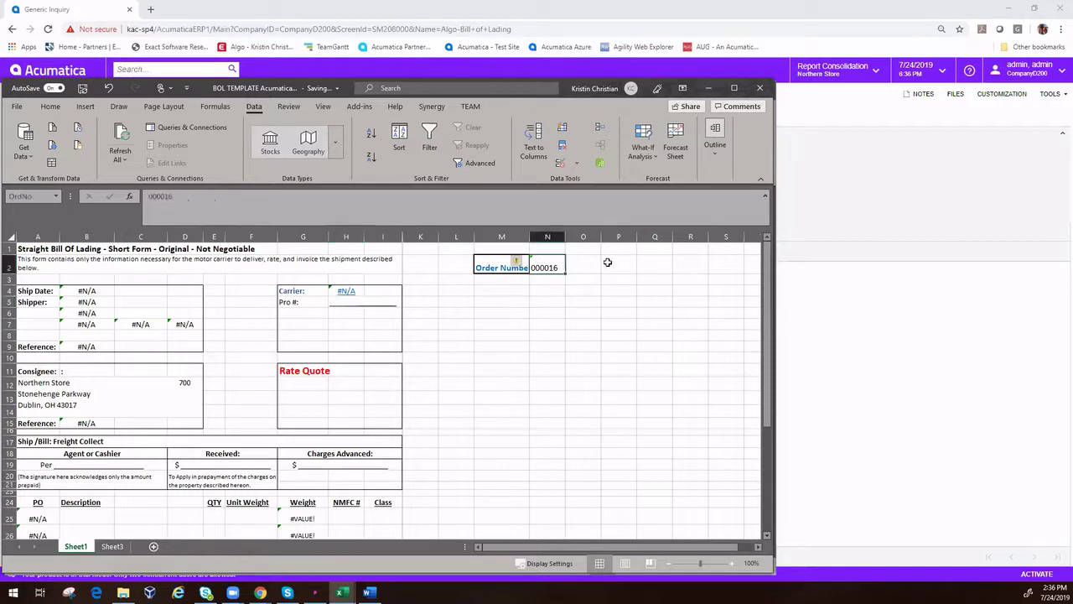
double_click(560, 267)
key("BackSpace")
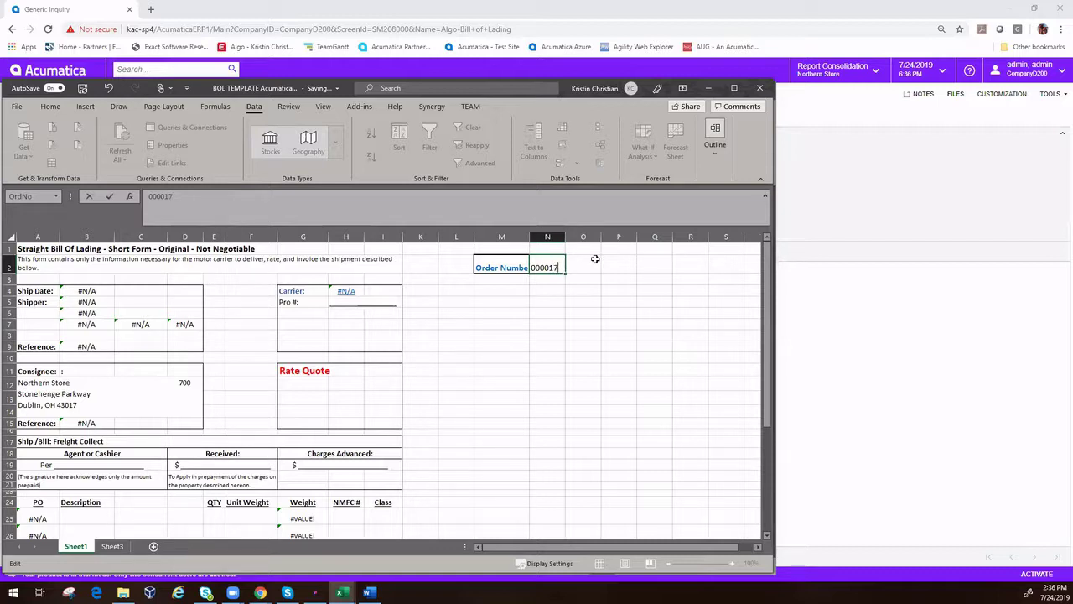
- Commit 000017 as the Order Number and scroll through the filled form
type("7")
key("Return")
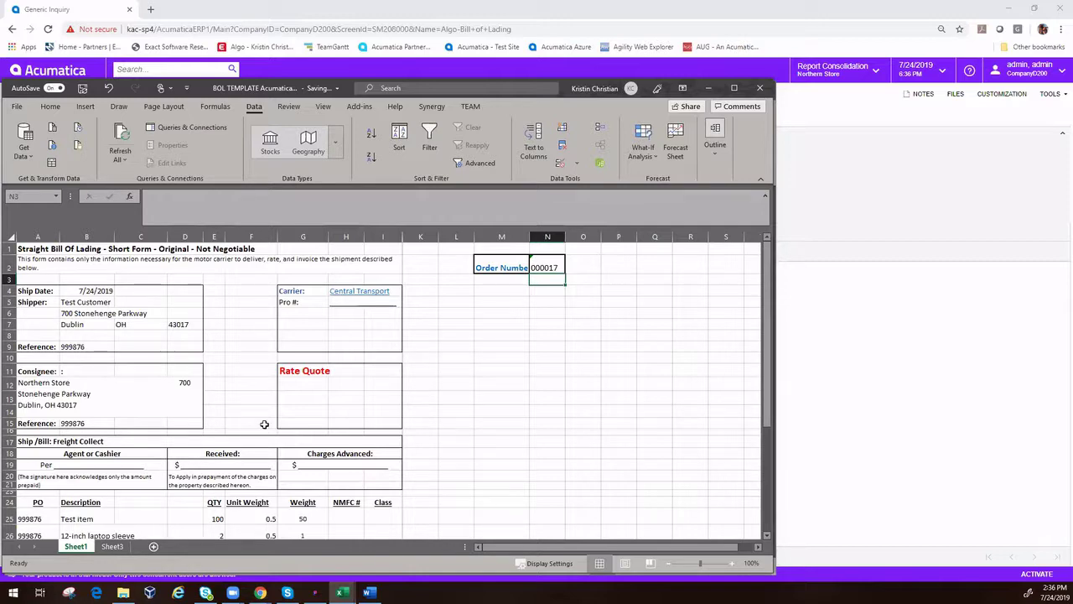
scroll(265, 422, "down", 4)
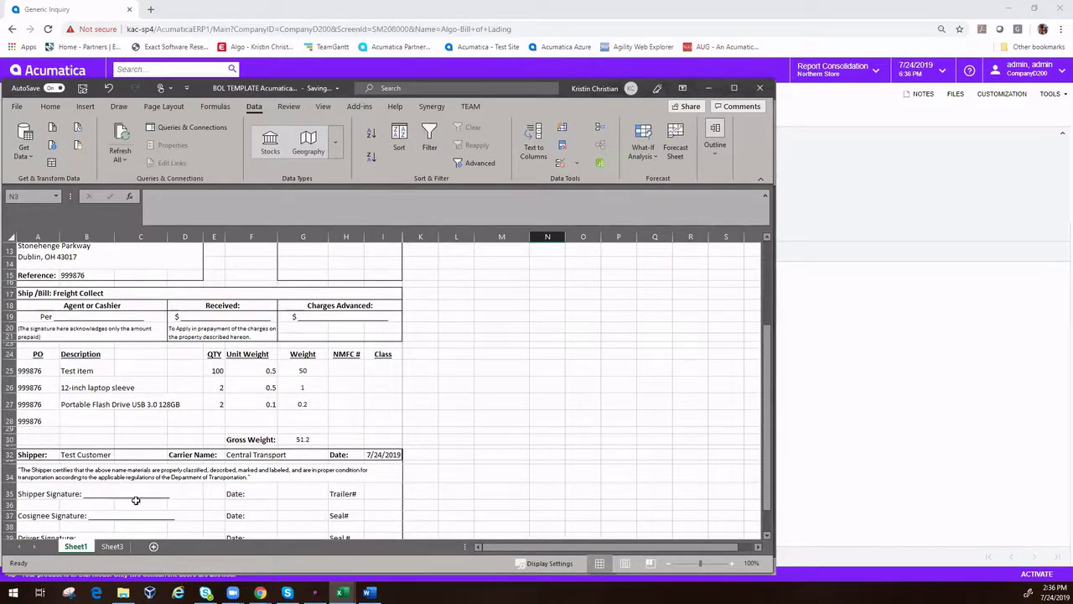
scroll(503, 460, "down", 6)
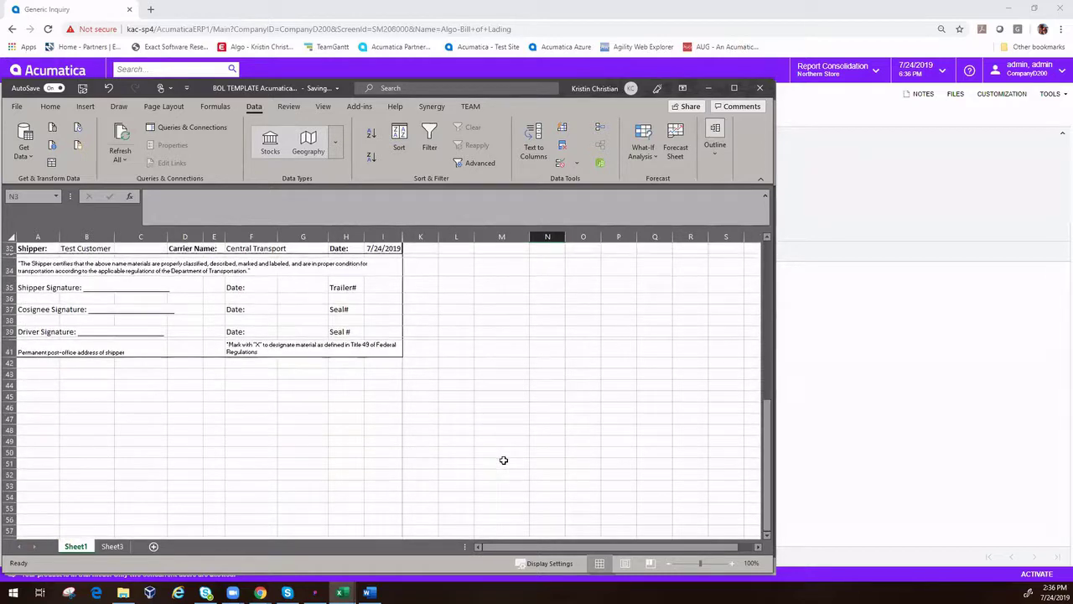
scroll(503, 460, "up", 10)
scroll(503, 461, "up", 1)
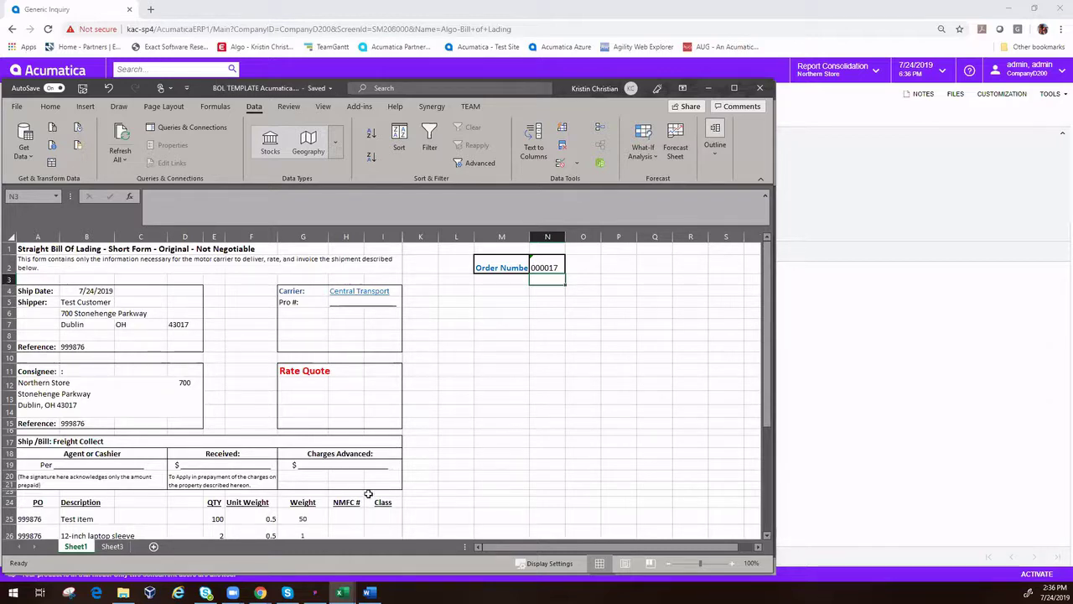
- Select H25's NMFC # cell and review the three item lines totaling 51.2 gross weight
left_click(345, 518)
scroll(492, 447, "down", 2)
scroll(492, 448, "down", 2)
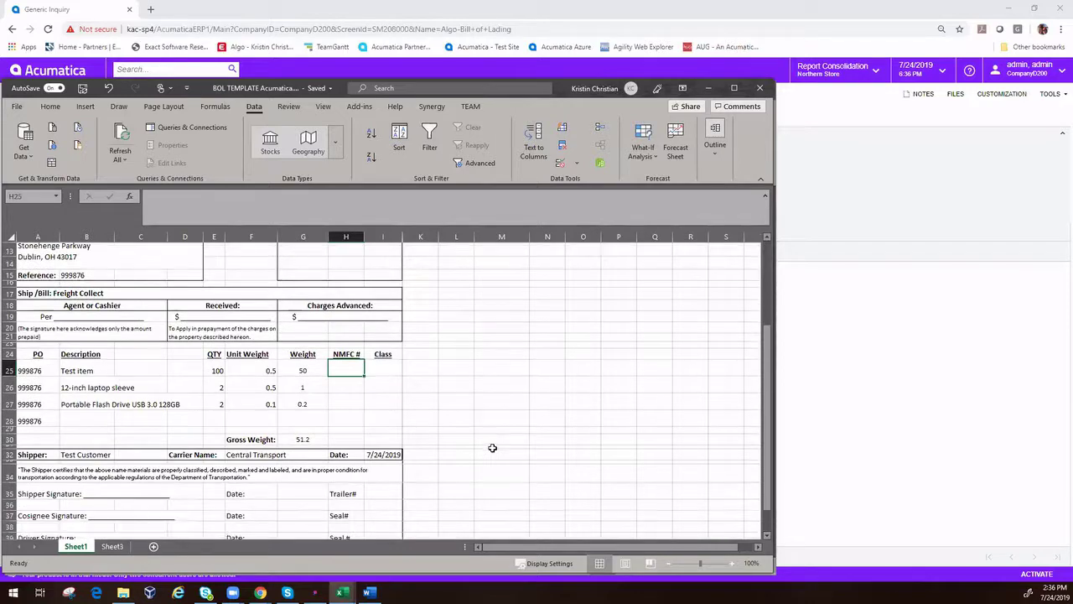
scroll(492, 444, "up", 4)
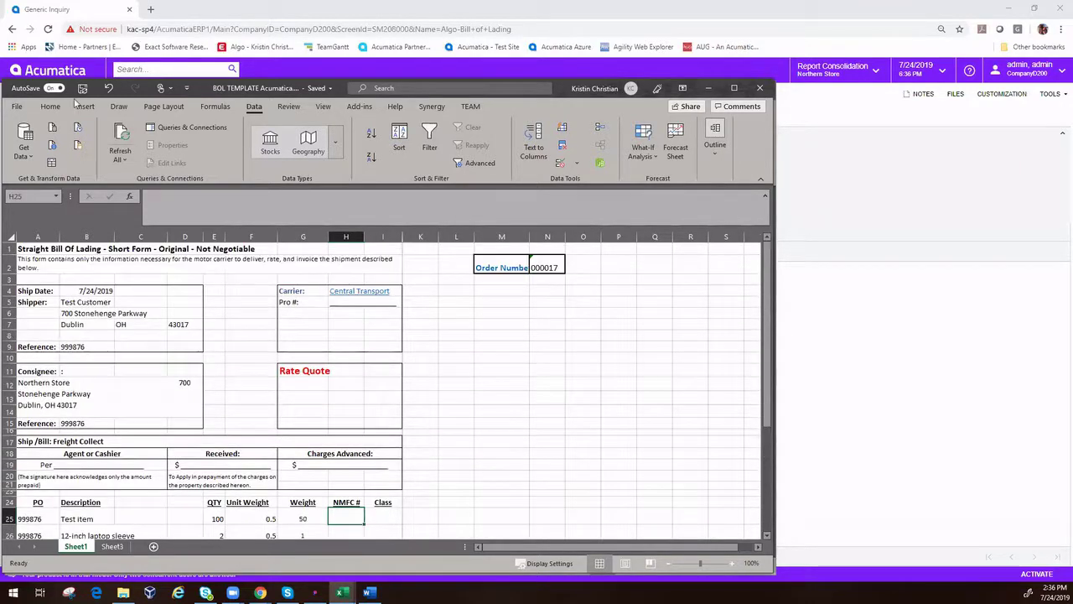